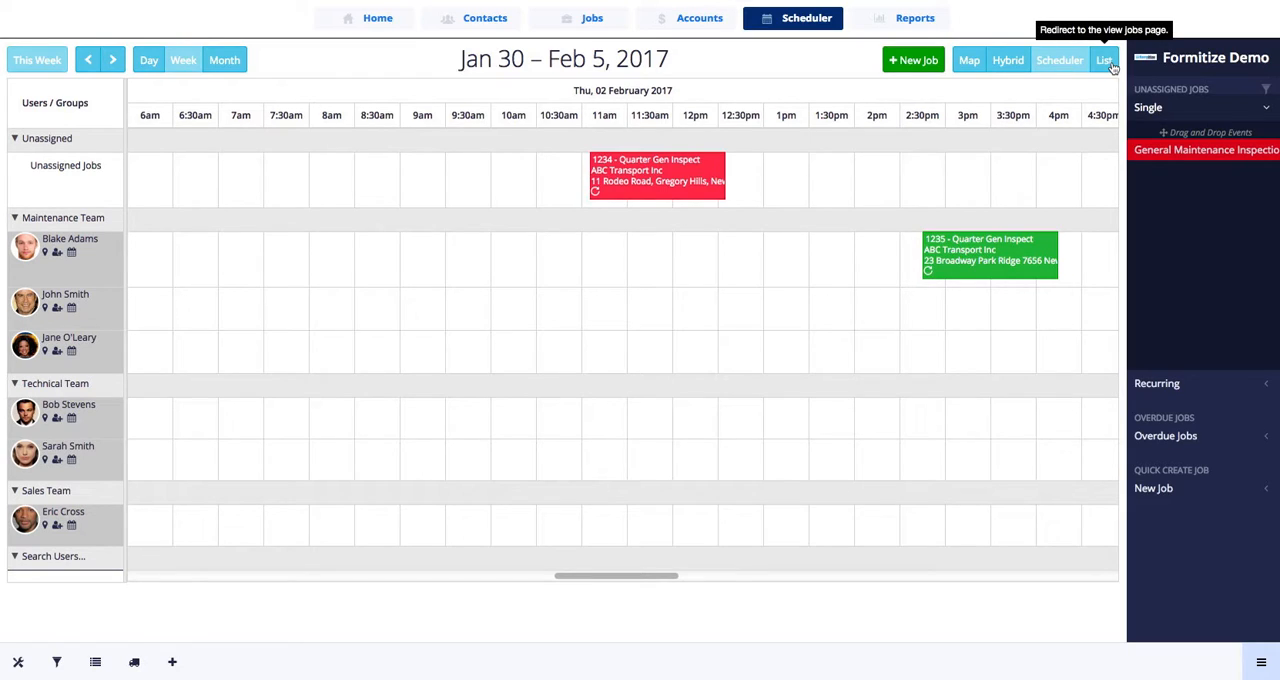
- View the schedule alongside the map in hybrid view and return to the scheduler view
left_click(1010, 62)
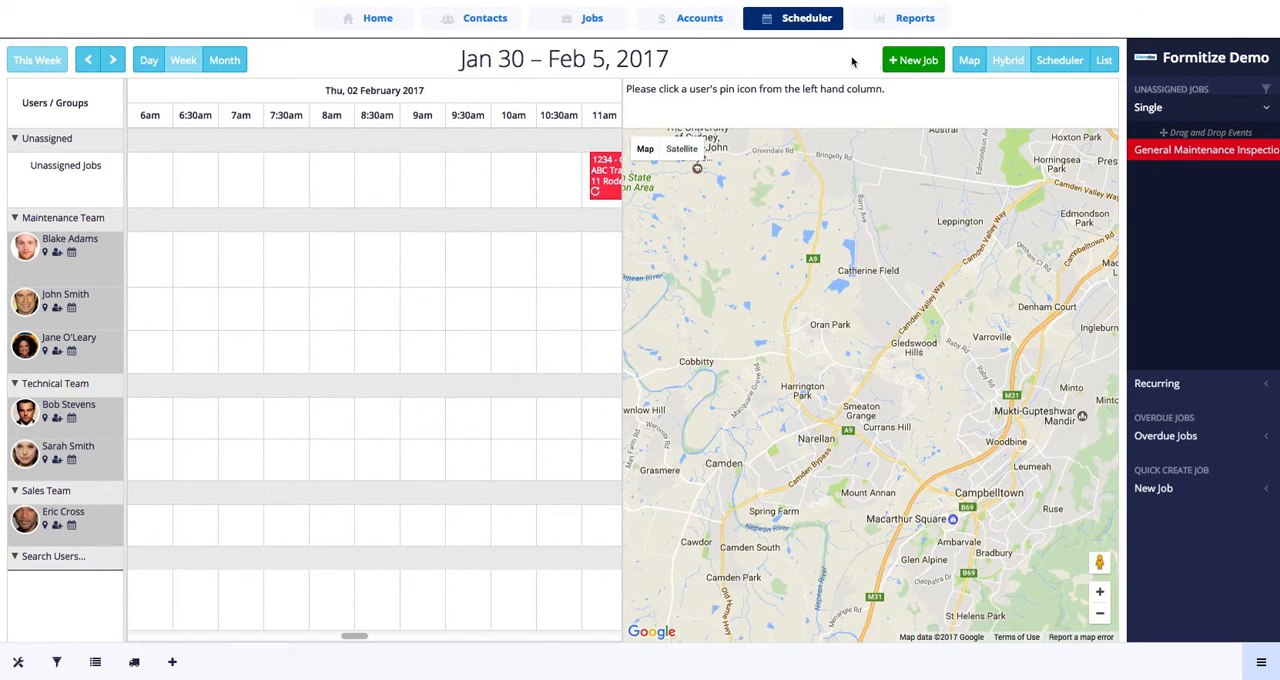
left_click(1062, 61)
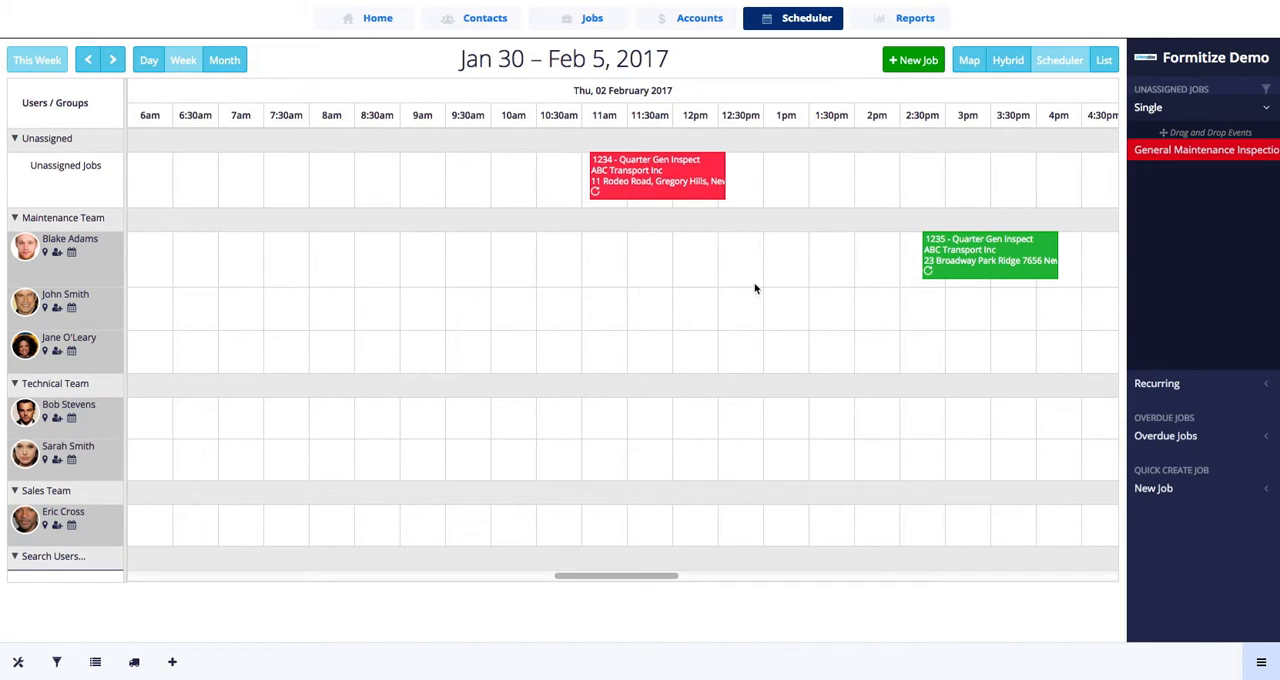
- Create a job from 1:30 pm to 3 pm on 2 February for the second Maintenance Team member and dismiss the task notifications
left_click(811, 293)
left_click_drag(811, 293, 922, 295)
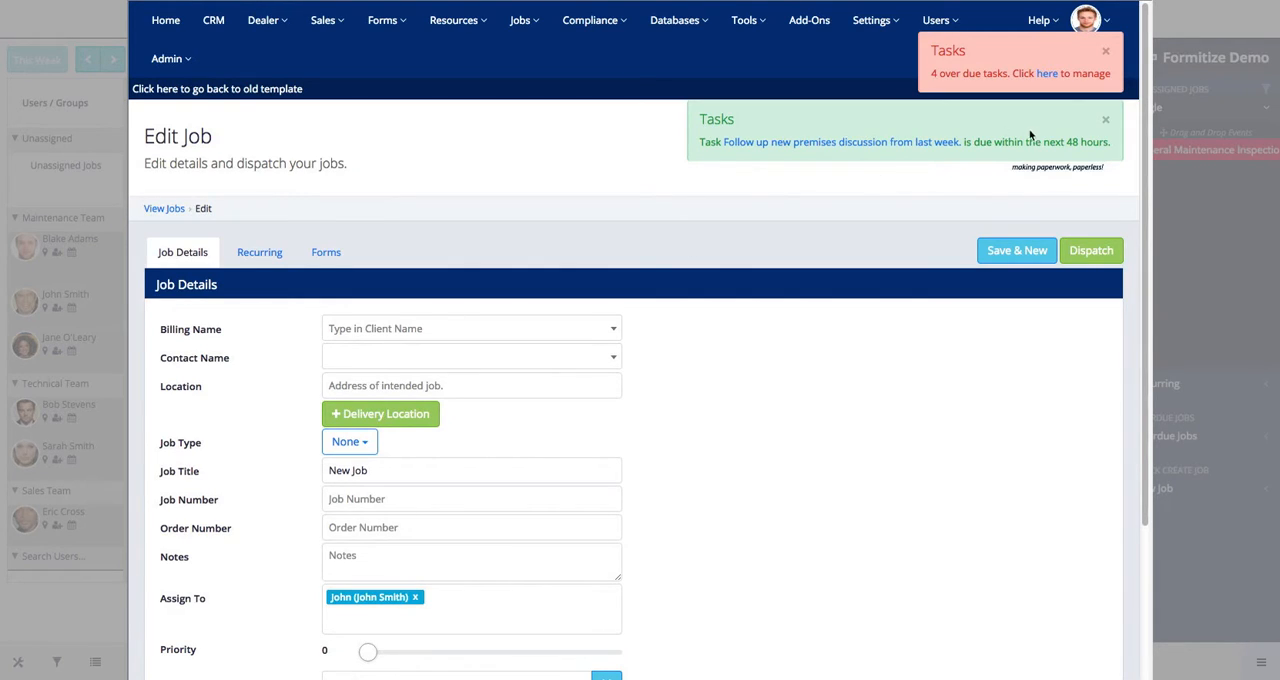
left_click(1106, 122)
left_click(1105, 51)
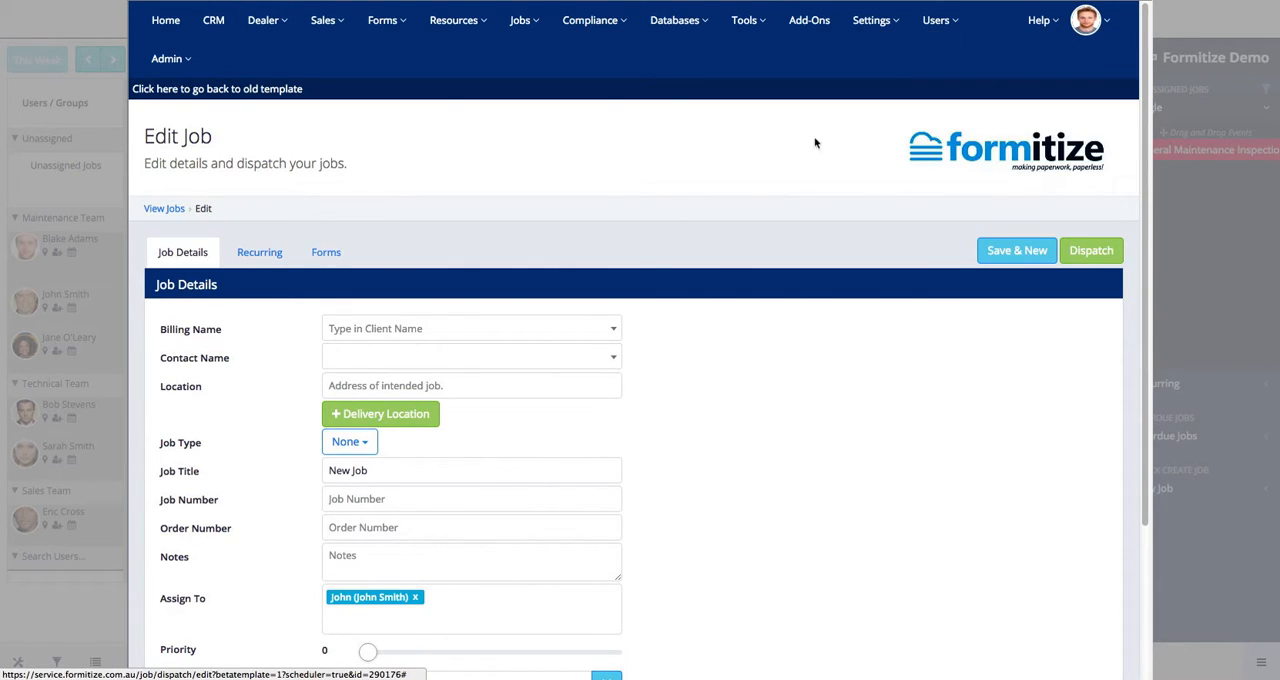
- Set the job's billing name to ABC Transport Inc and its job type to Quarter Gen Inspect
left_click(378, 331)
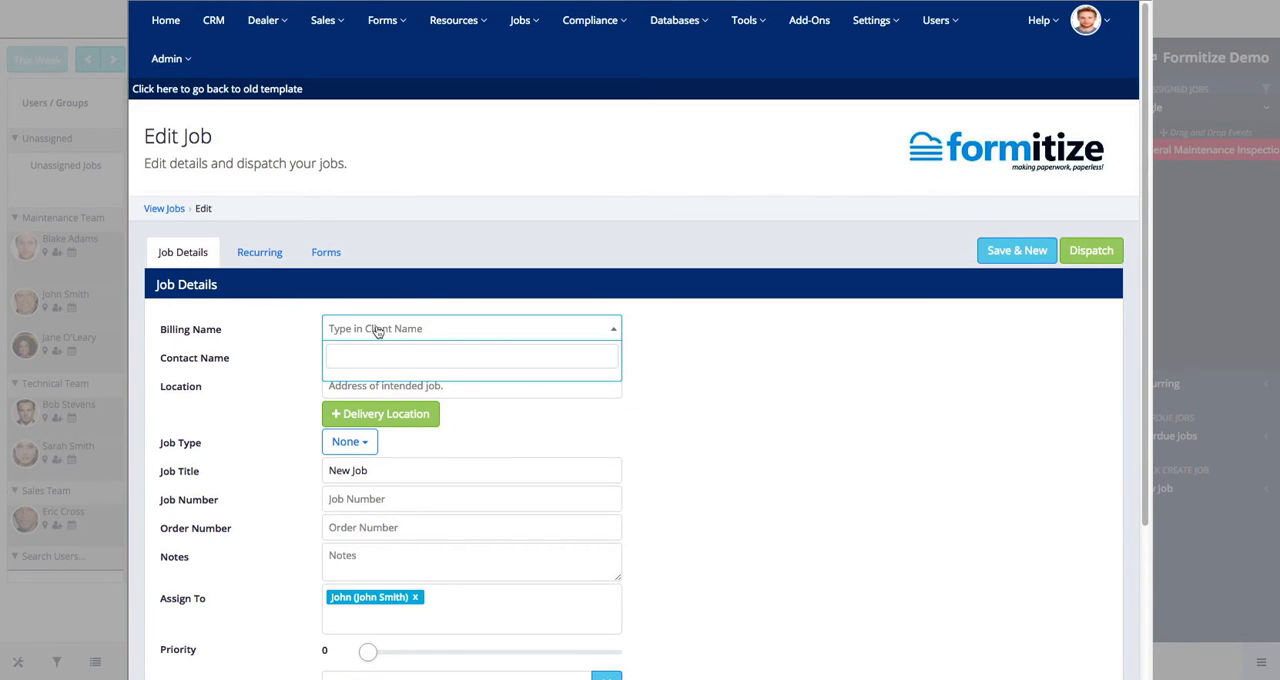
type("ABC")
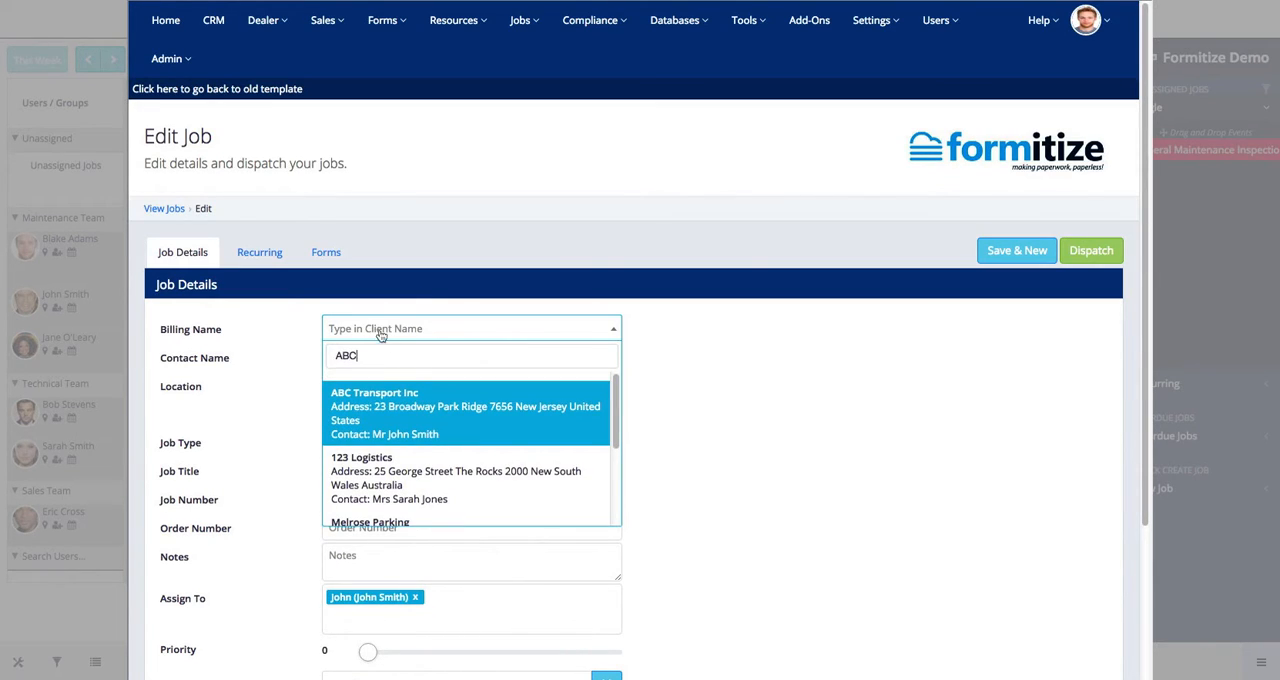
left_click(406, 424)
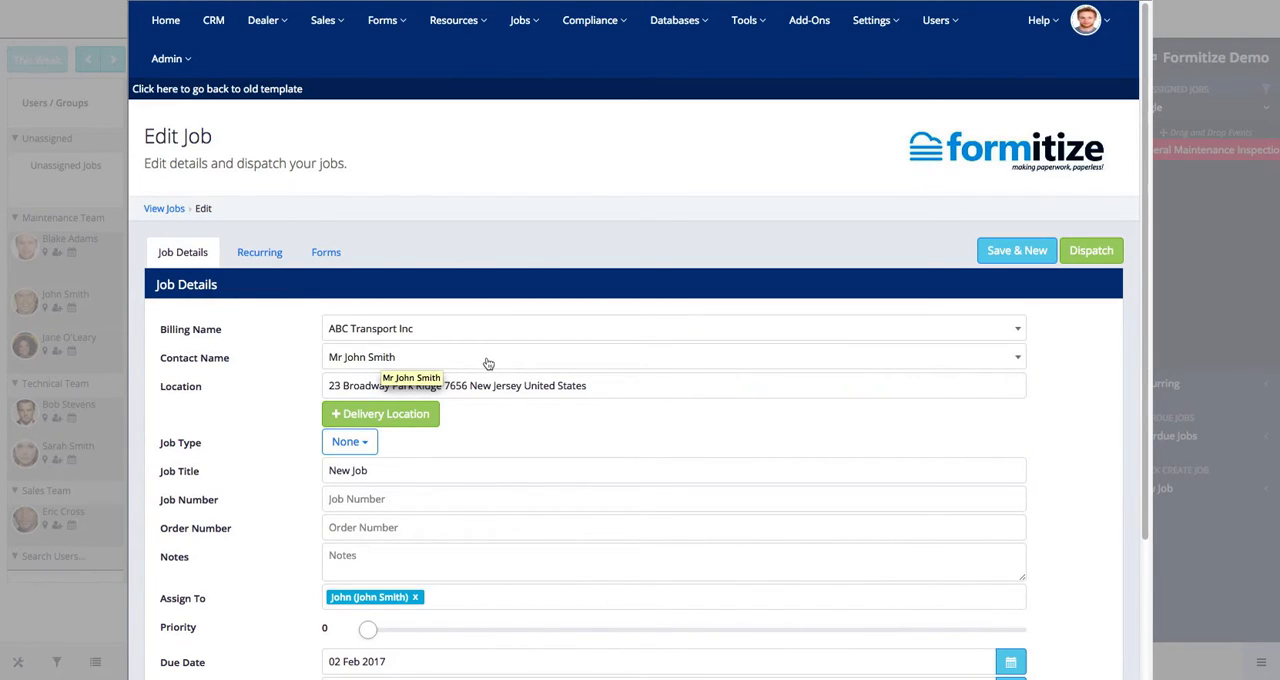
left_click(326, 386)
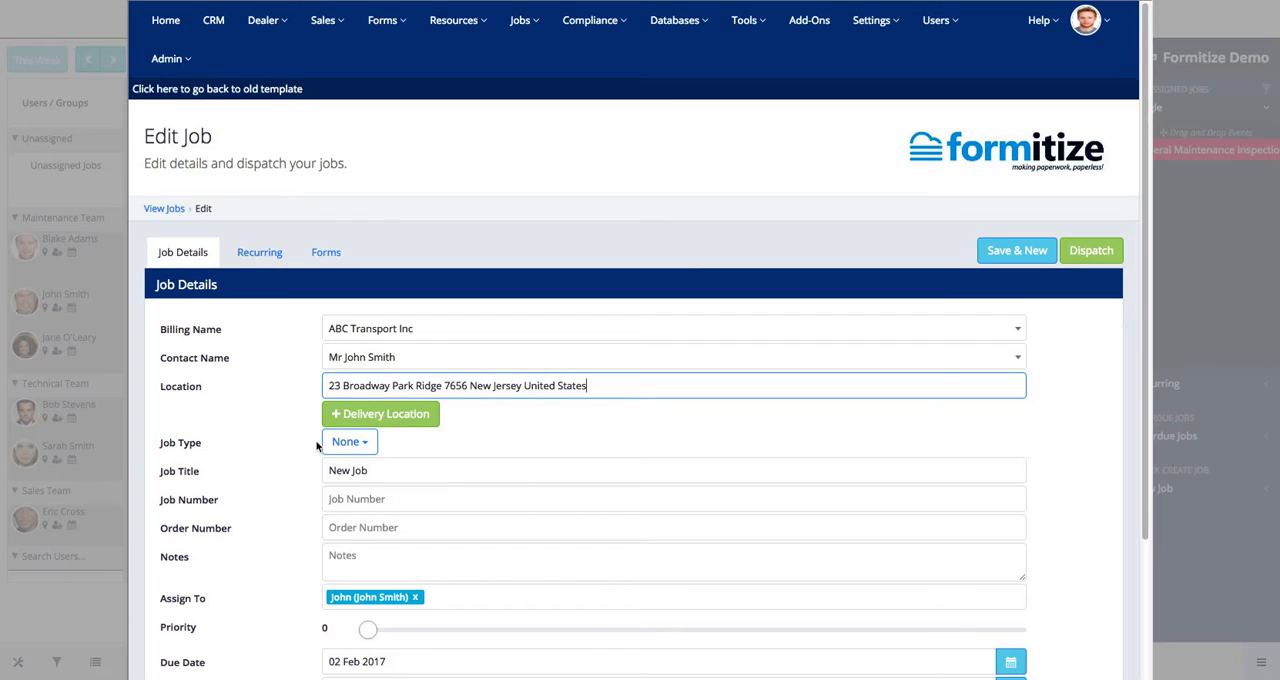
left_click(367, 446)
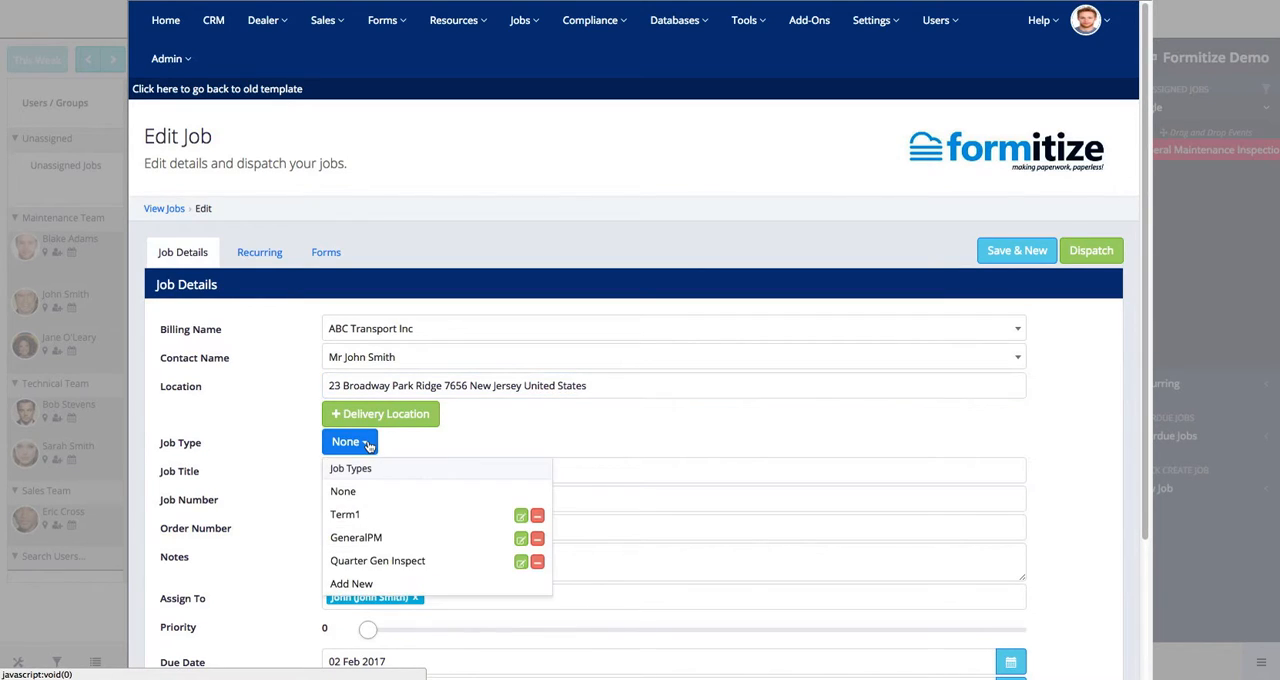
left_click(372, 558)
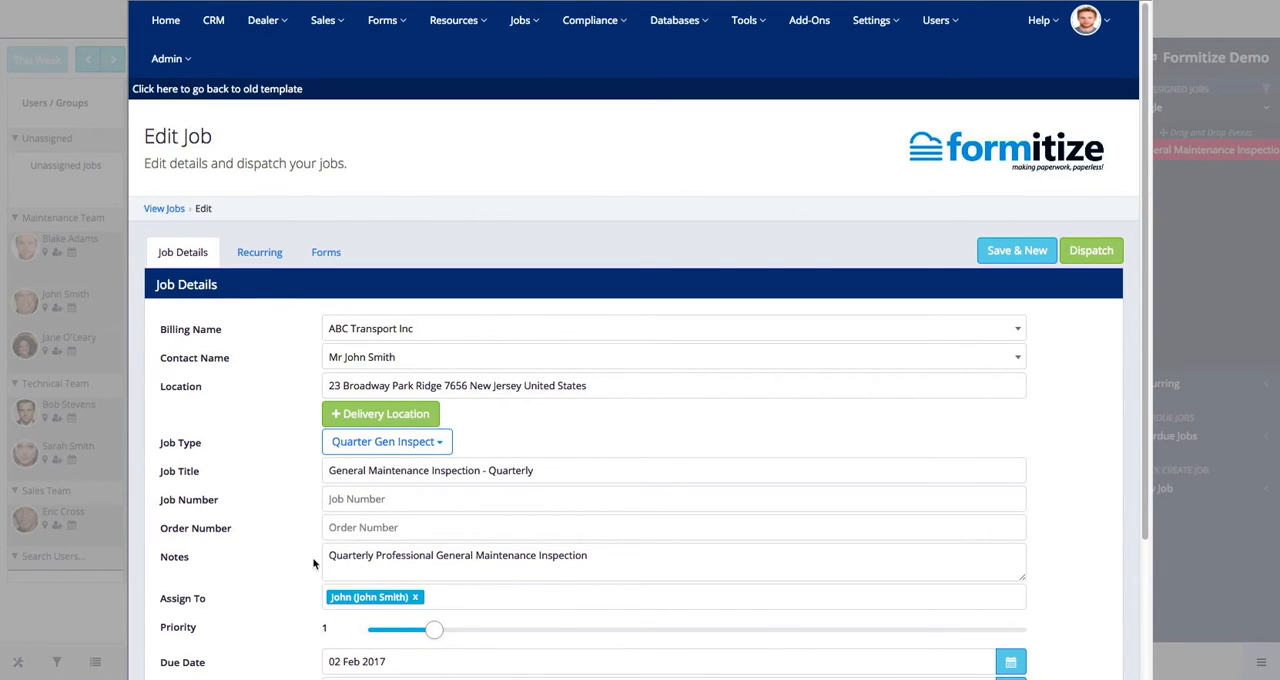
- Set the job number to 1236 and enter the order number in the job details
left_click_drag(1143, 500, 1143, 602)
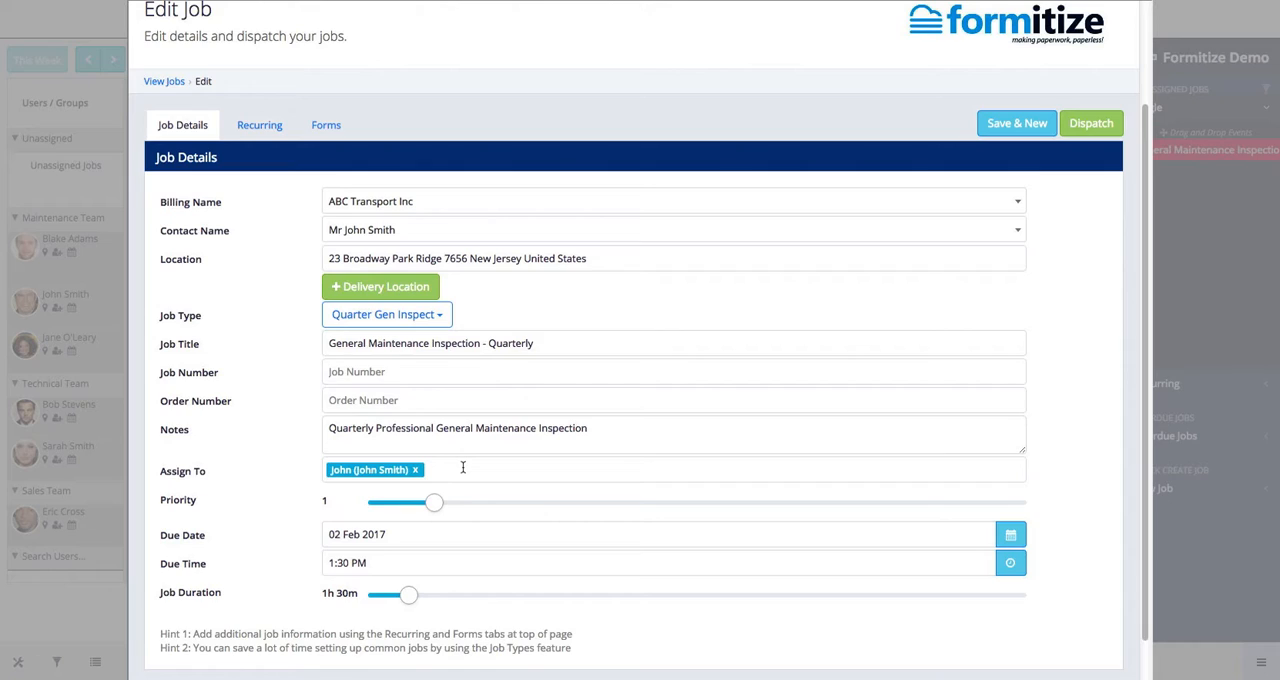
mouse_move(433, 505)
left_click(351, 373)
type("1234")
key("BackSpace")
type("6")
left_click(365, 399)
type("5432")
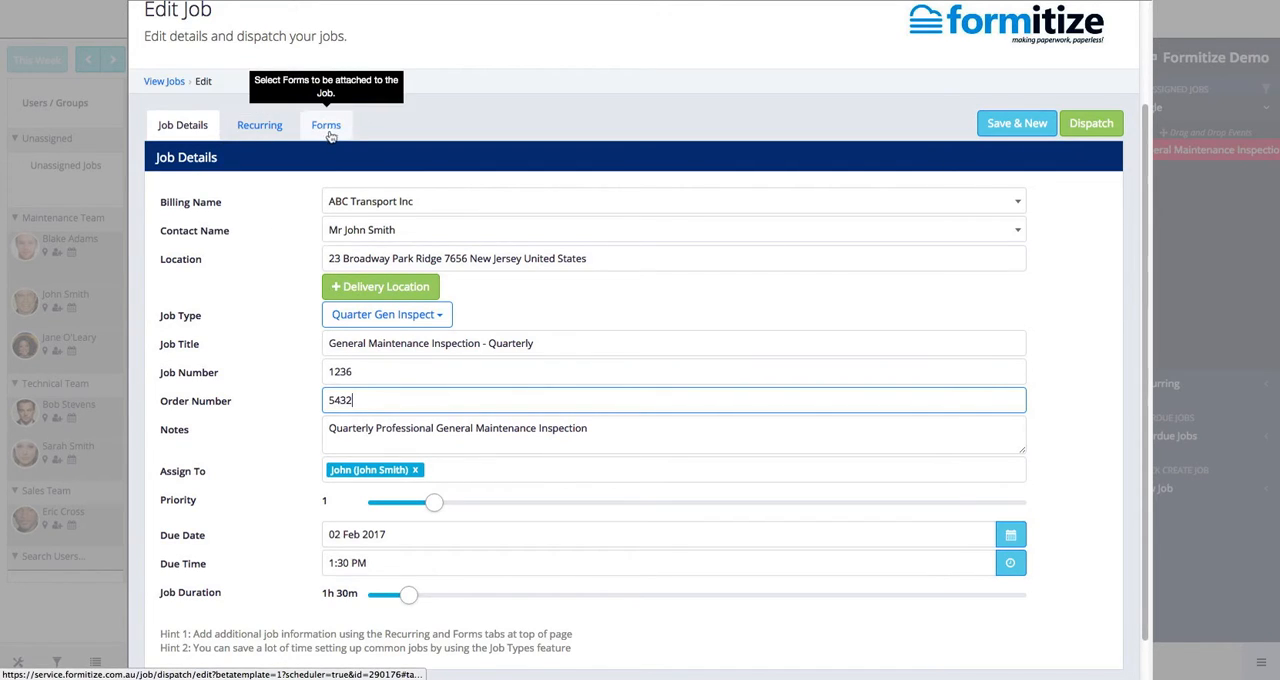
- Make the job recurring with a Week interval type and a frequency of 3
left_click(267, 131)
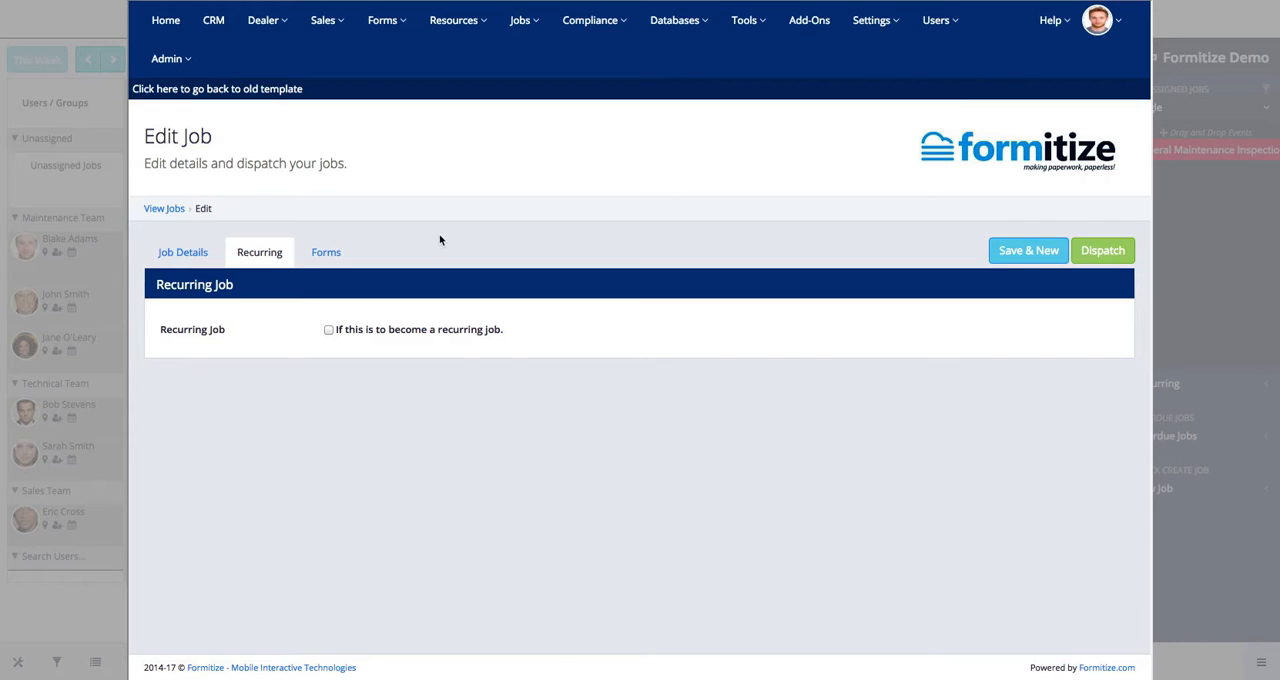
left_click(329, 330)
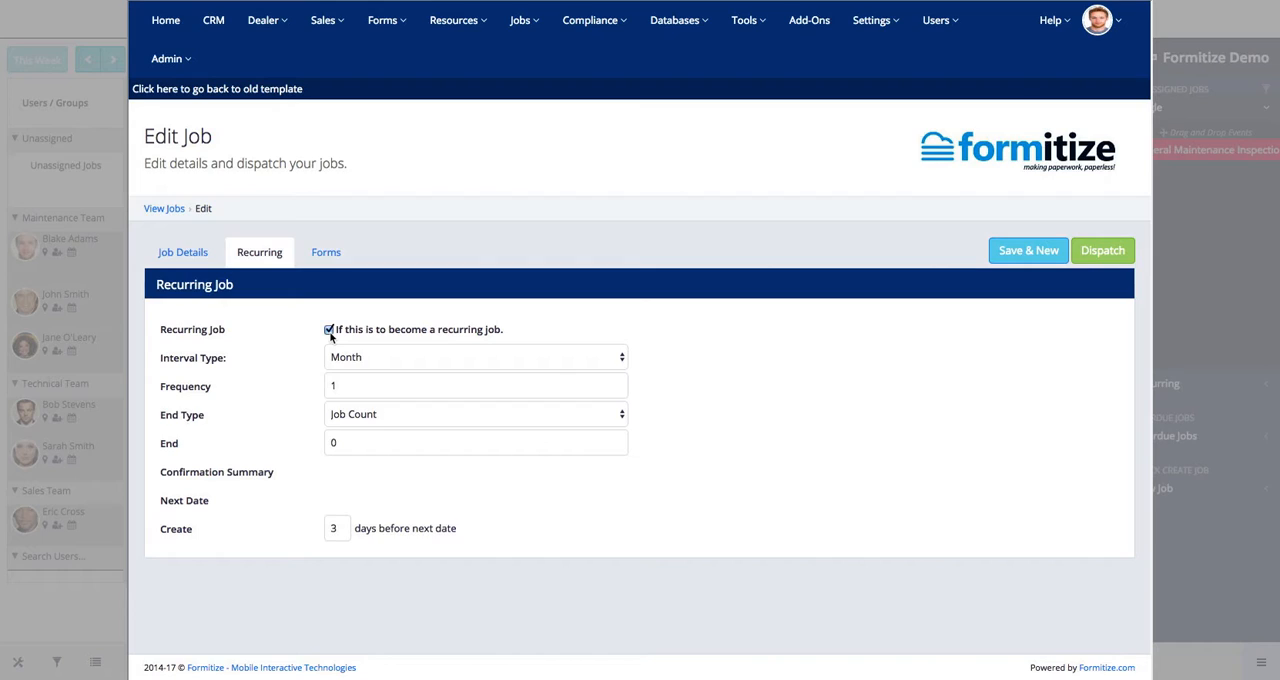
left_click(440, 383)
left_click(397, 362)
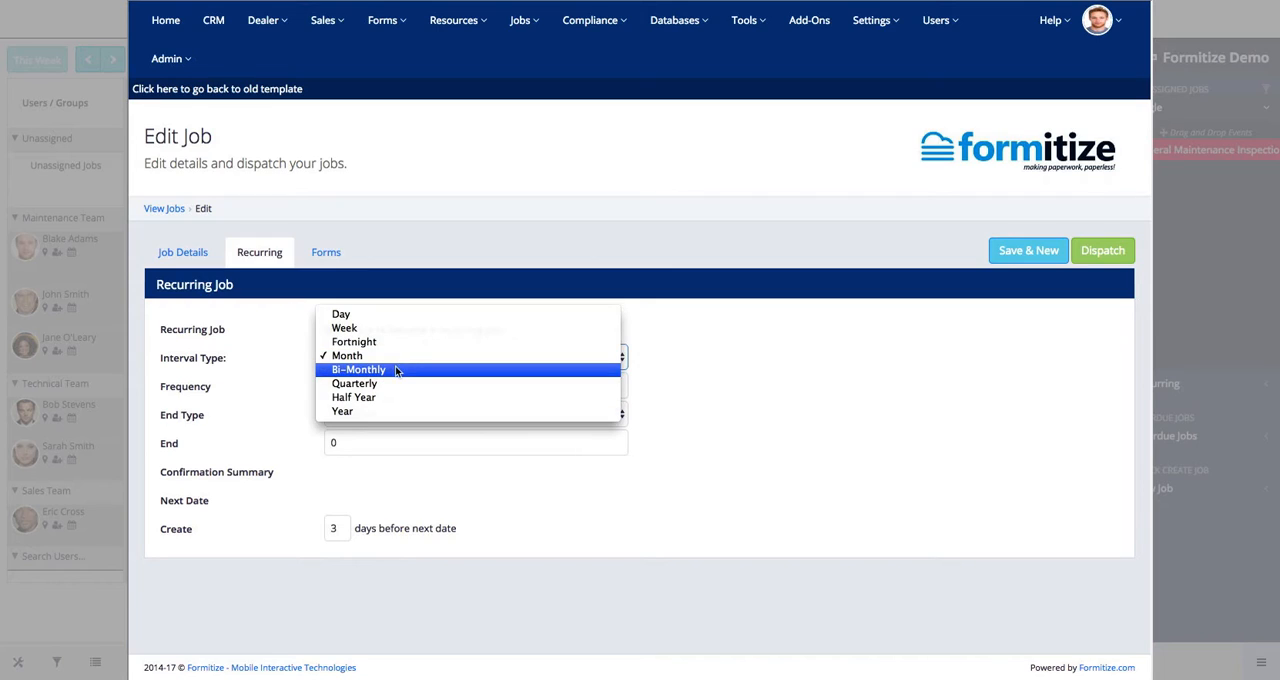
left_click(386, 331)
left_click(450, 386)
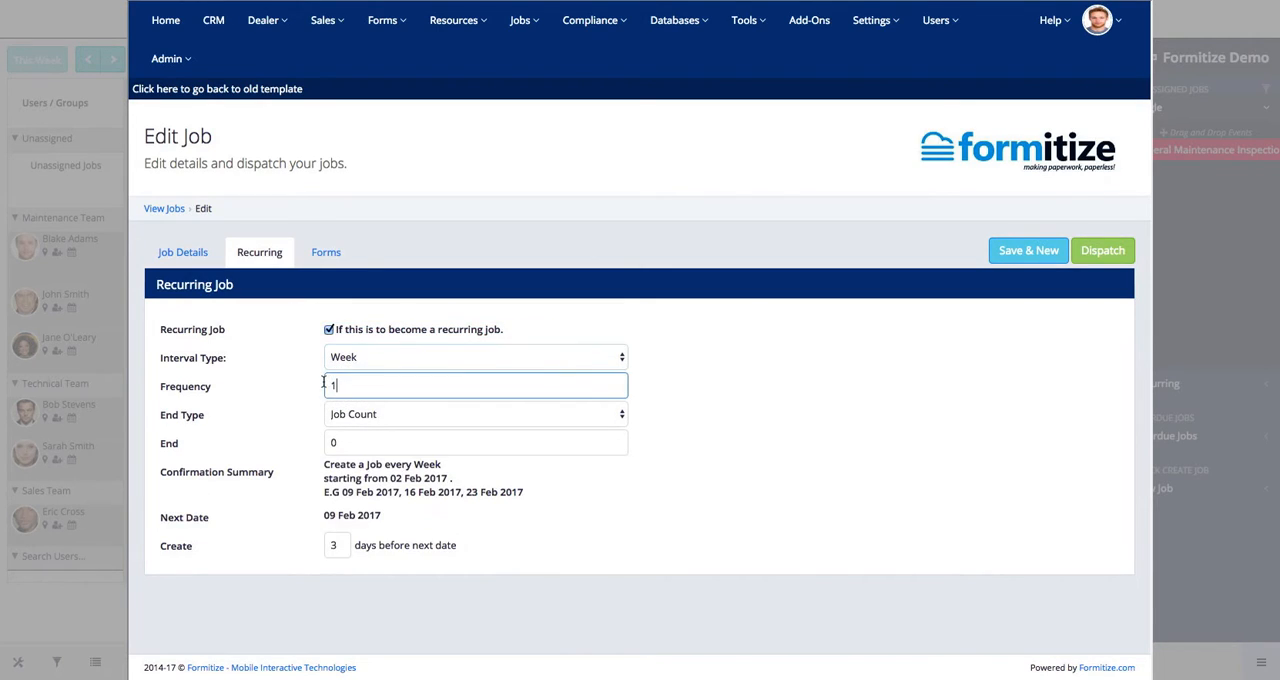
key("BackSpace")
type("3")
- End the recurrence by Job Count after 6 jobs
left_click(396, 416)
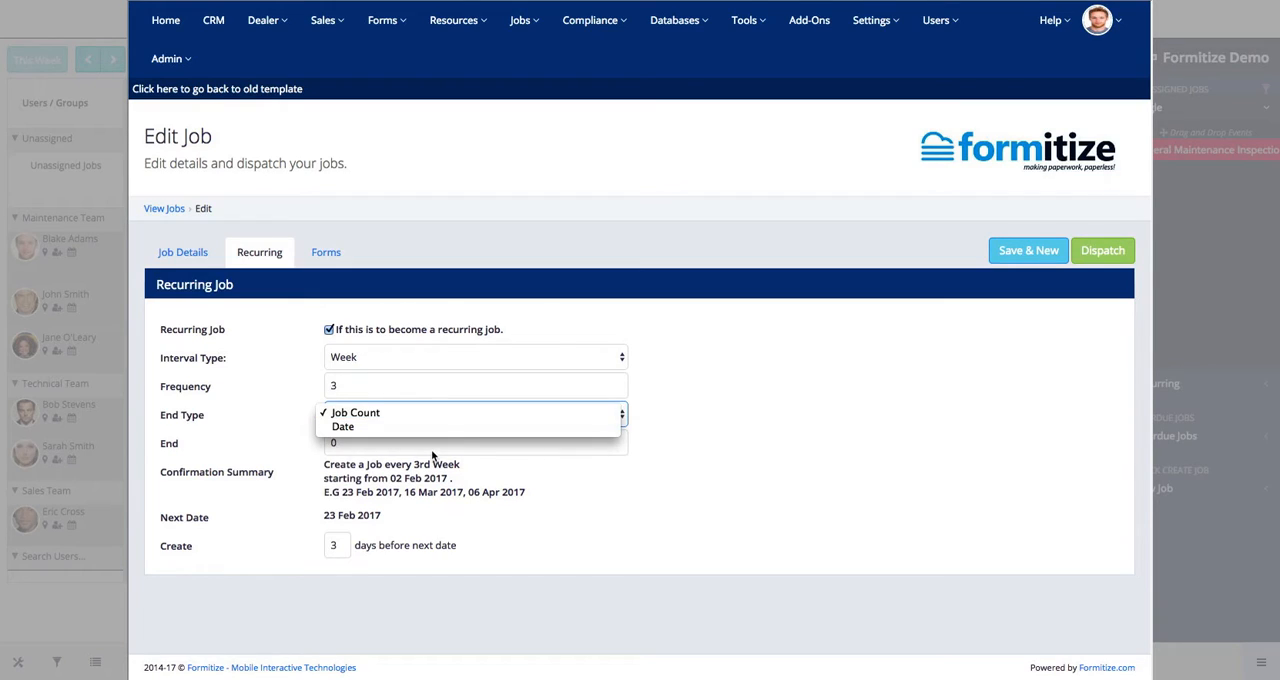
left_click(409, 414)
left_click(331, 443)
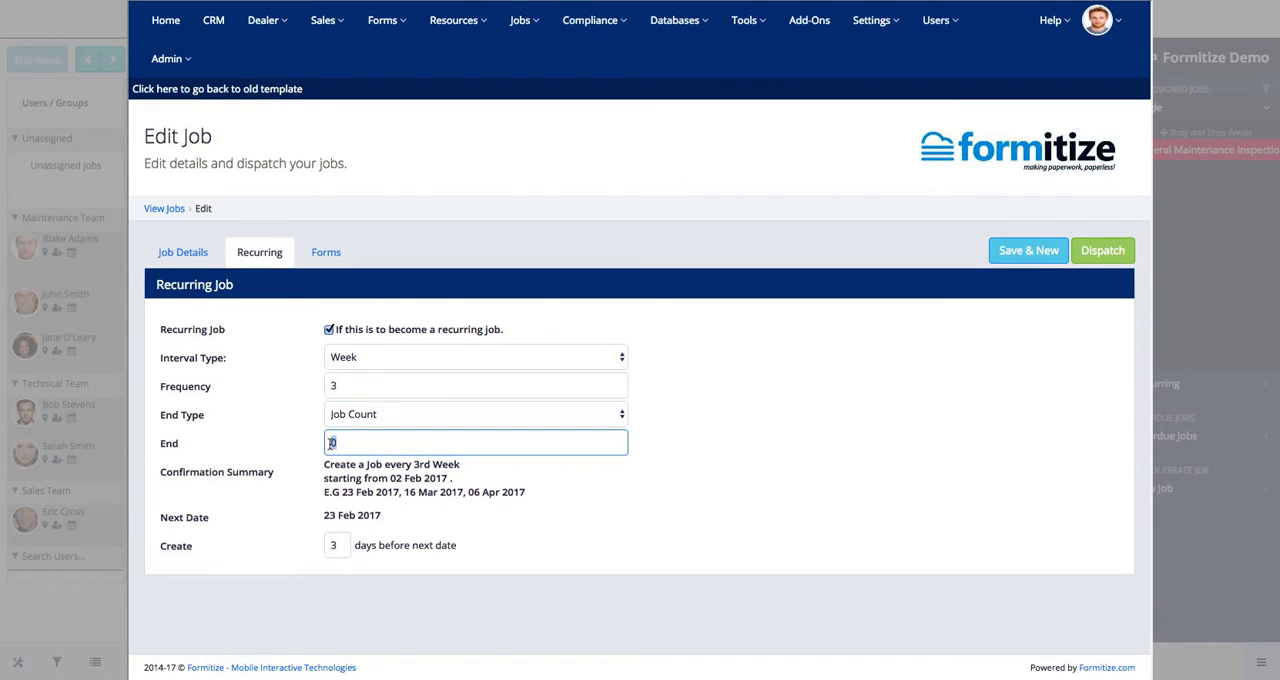
key("BackSpace")
type("6")
left_click(706, 438)
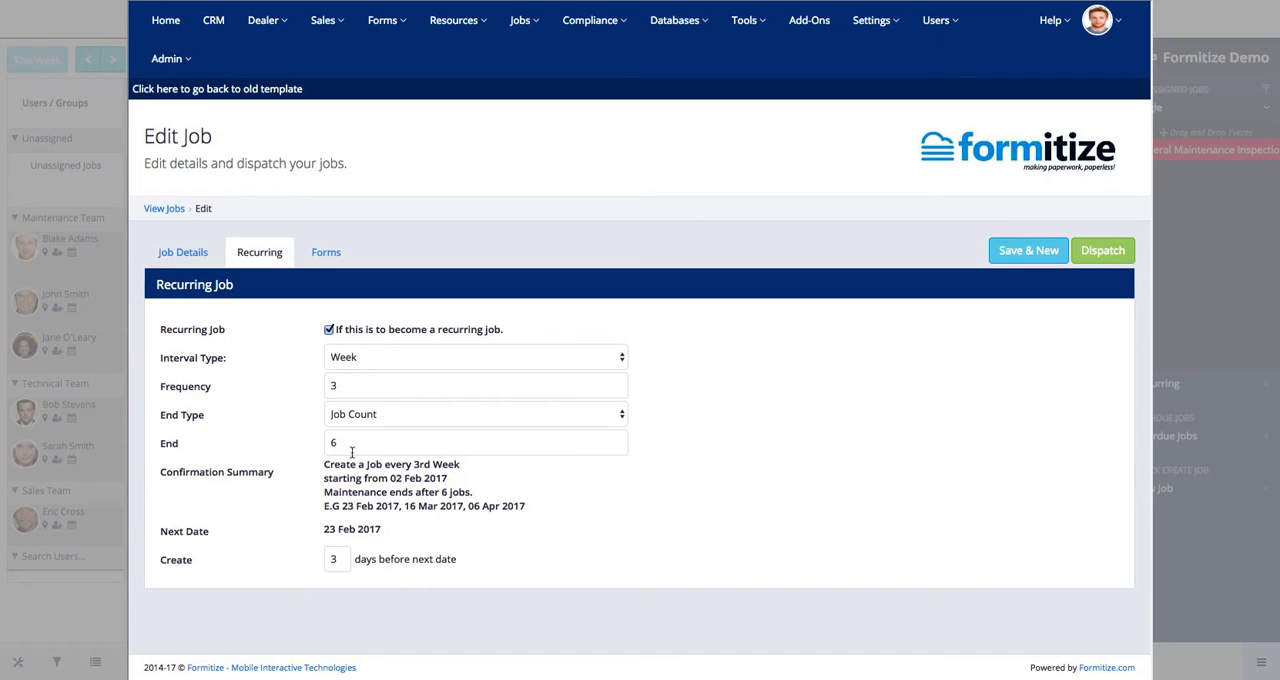
- Check the forms attached to the job and dispatch it
left_click(326, 254)
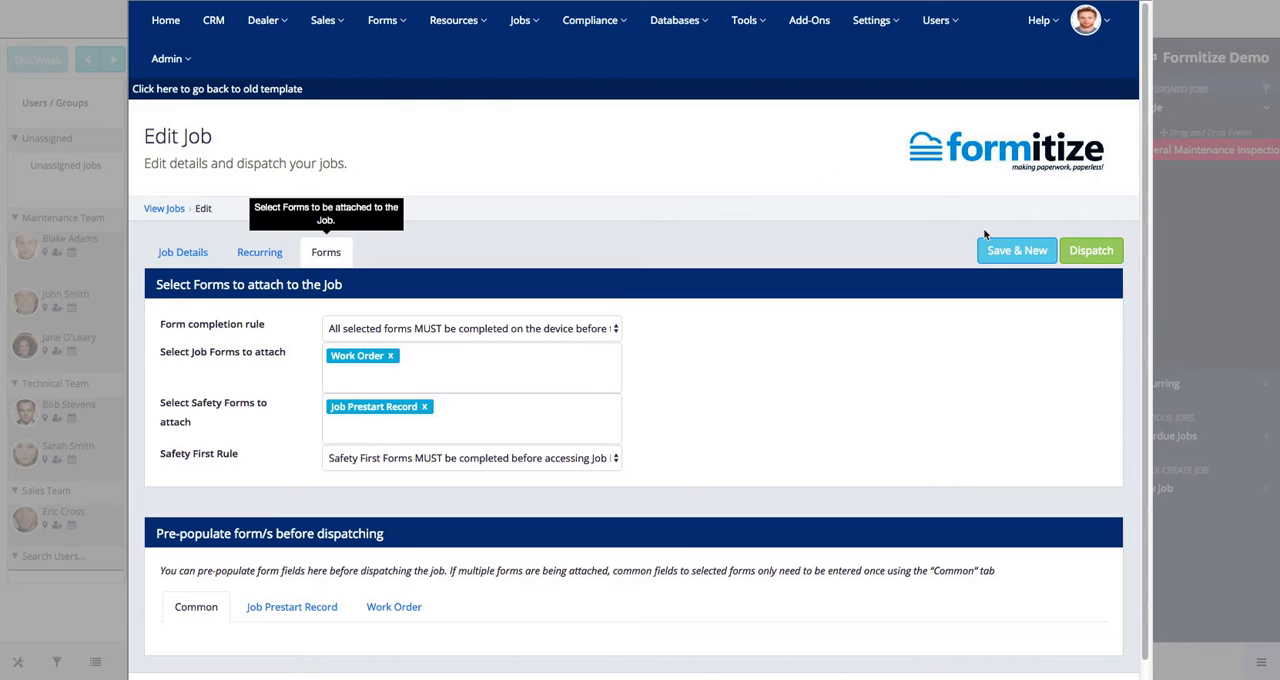
left_click(1110, 260)
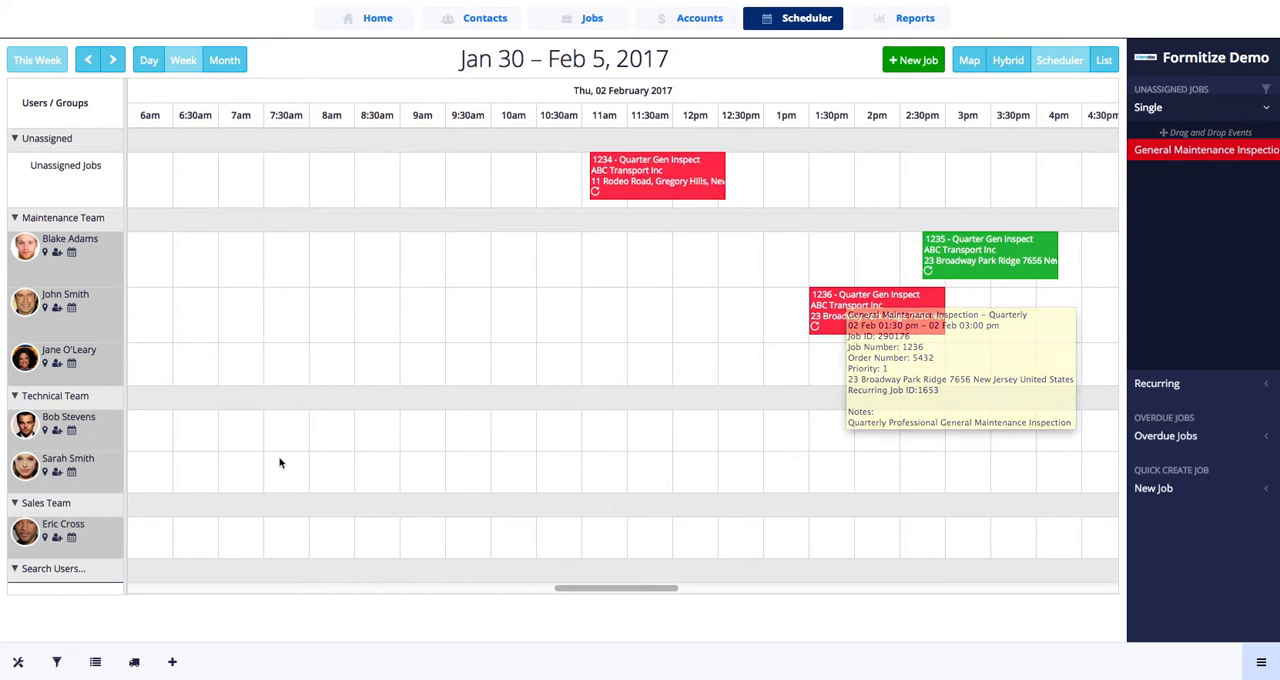
- Change the Overdue job status color to magenta #ff00d6 and close the status color settings
left_click(97, 665)
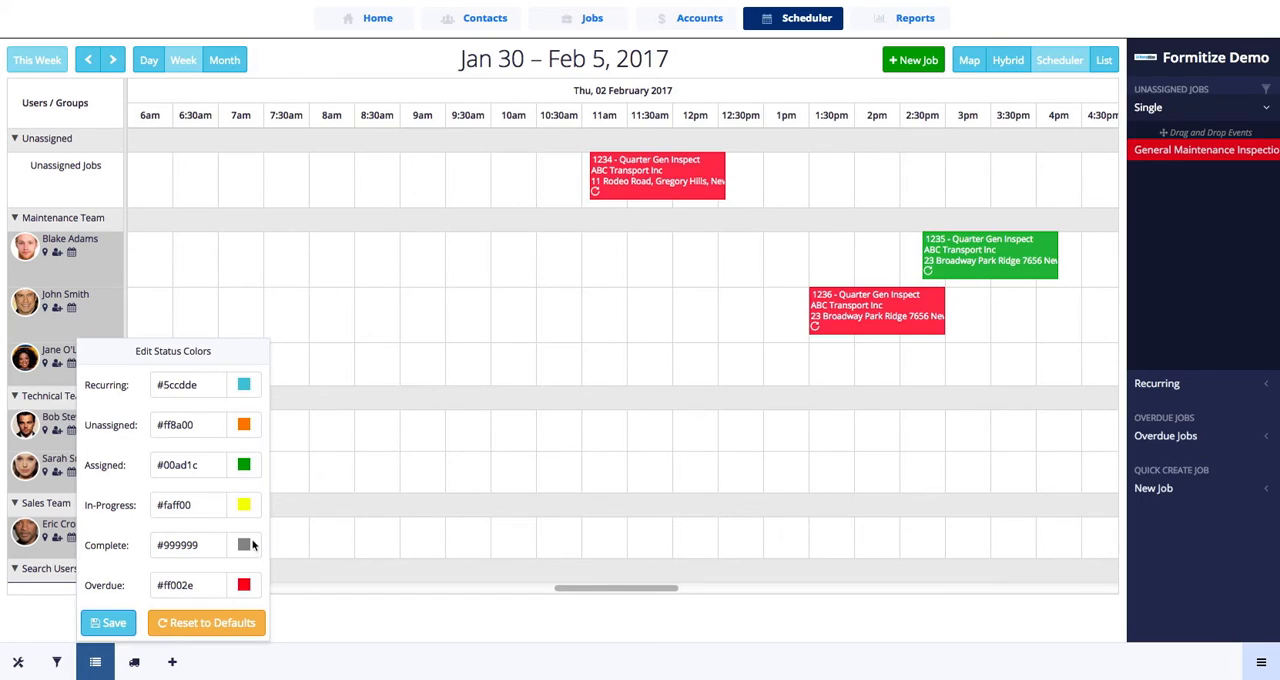
left_click(244, 585)
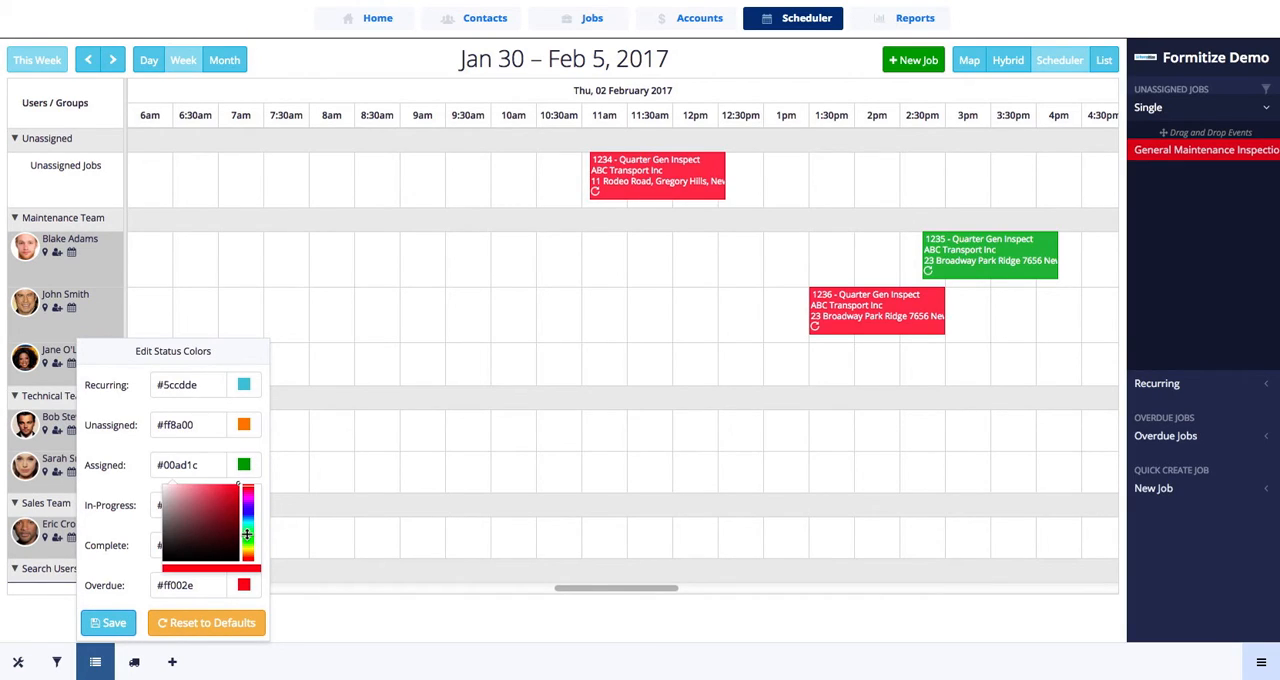
left_click(247, 549)
left_click_drag(248, 549, 248, 548)
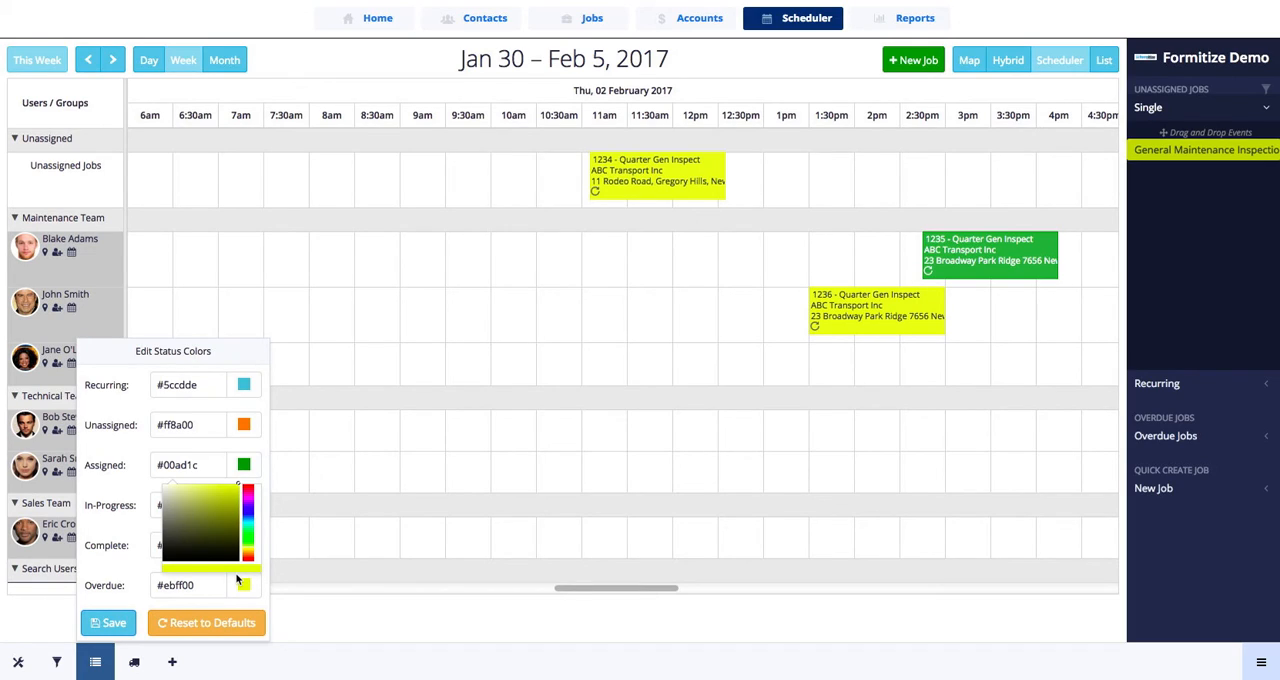
left_click(247, 497)
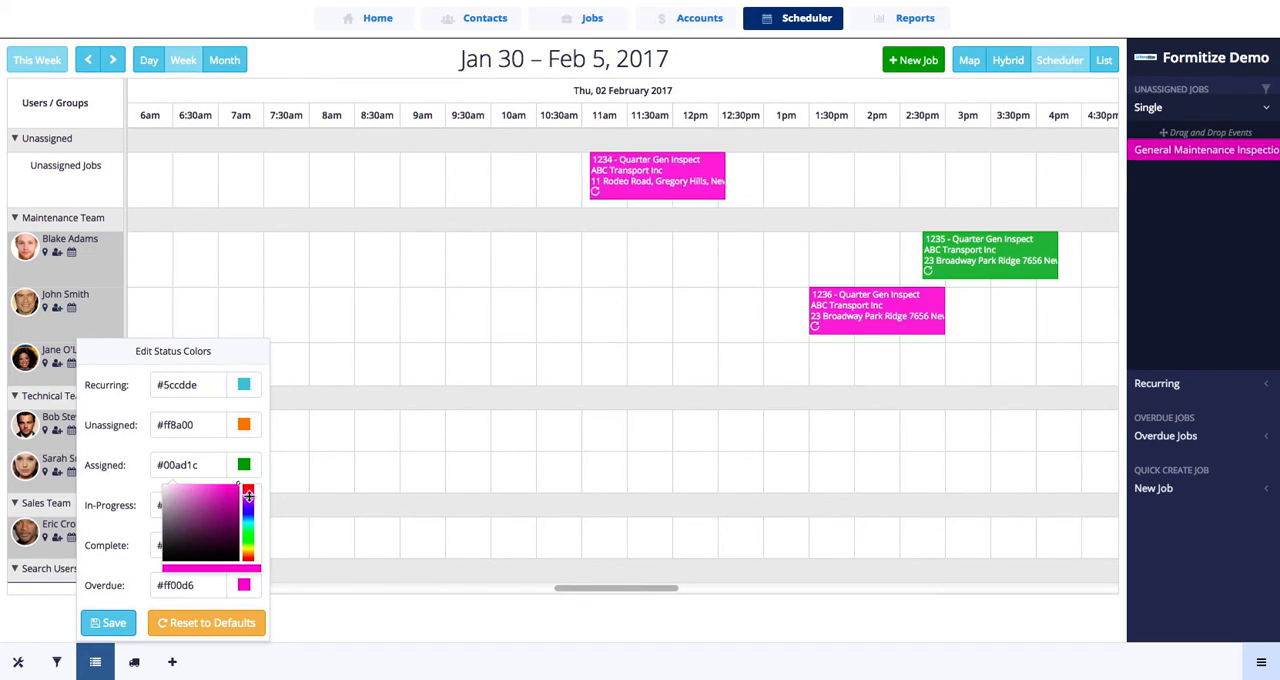
left_click(405, 605)
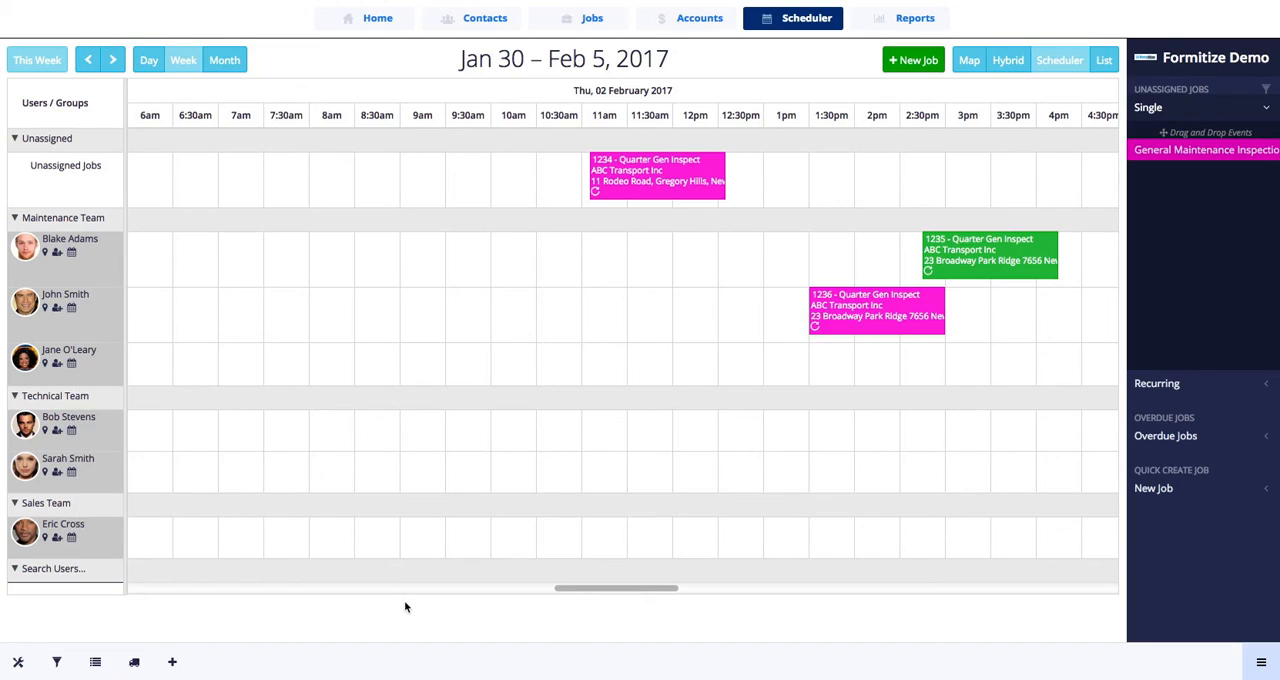
- Review the scheduler's job types, user and group filters, and date/time settings
left_click(134, 663)
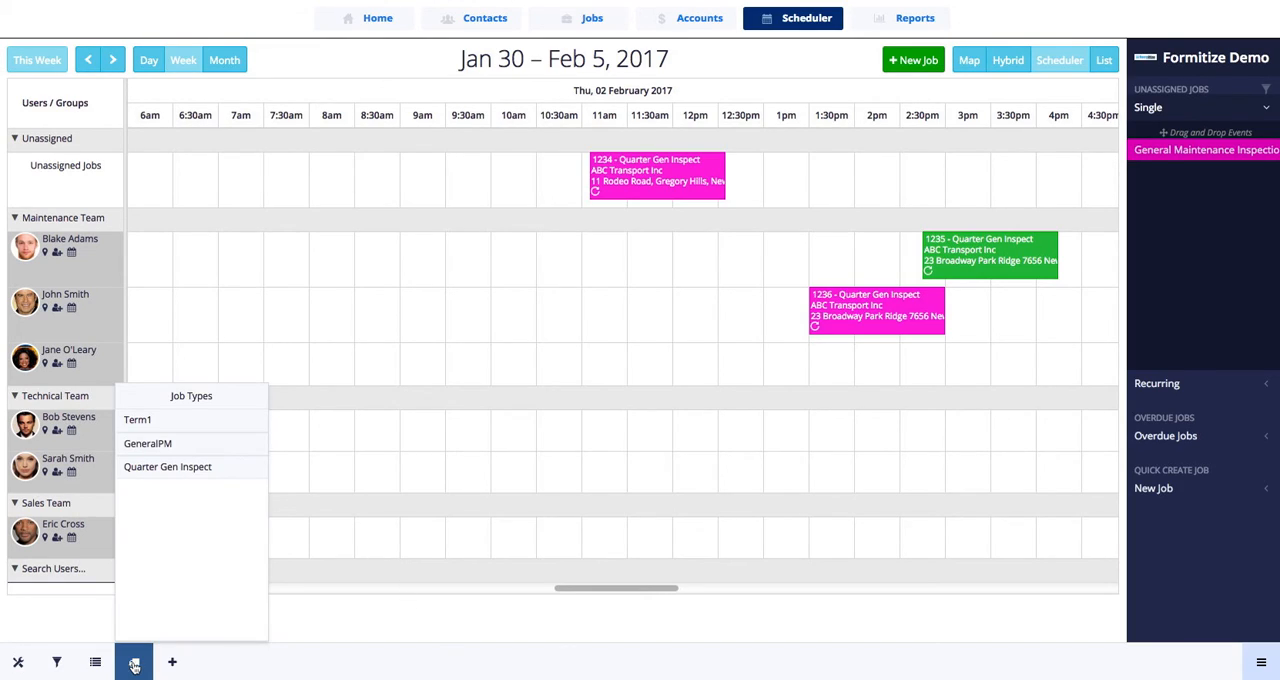
left_click(57, 664)
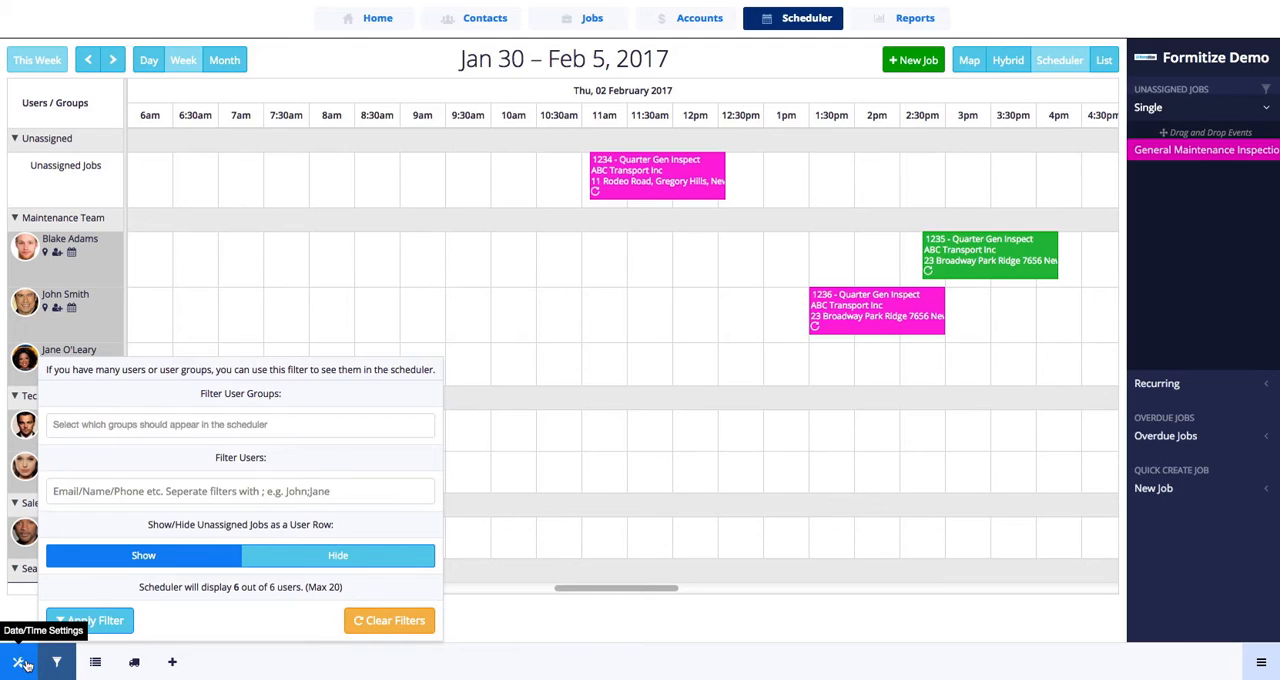
left_click(18, 662)
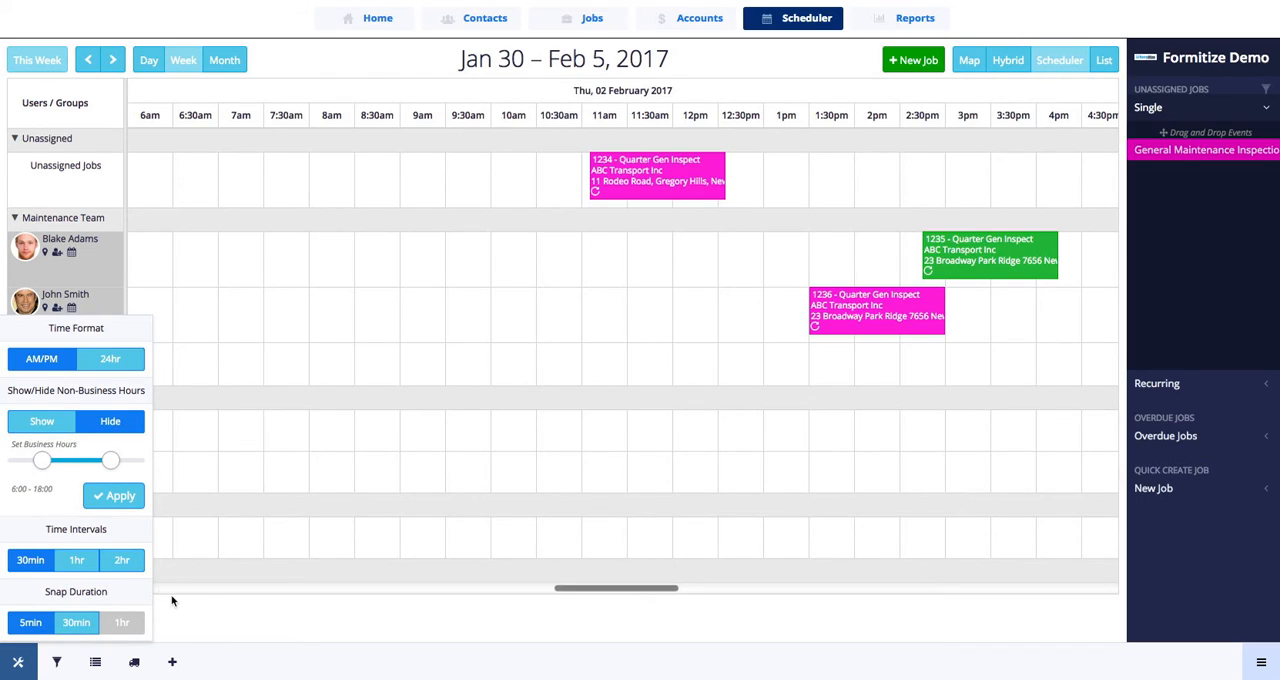
left_click(217, 622)
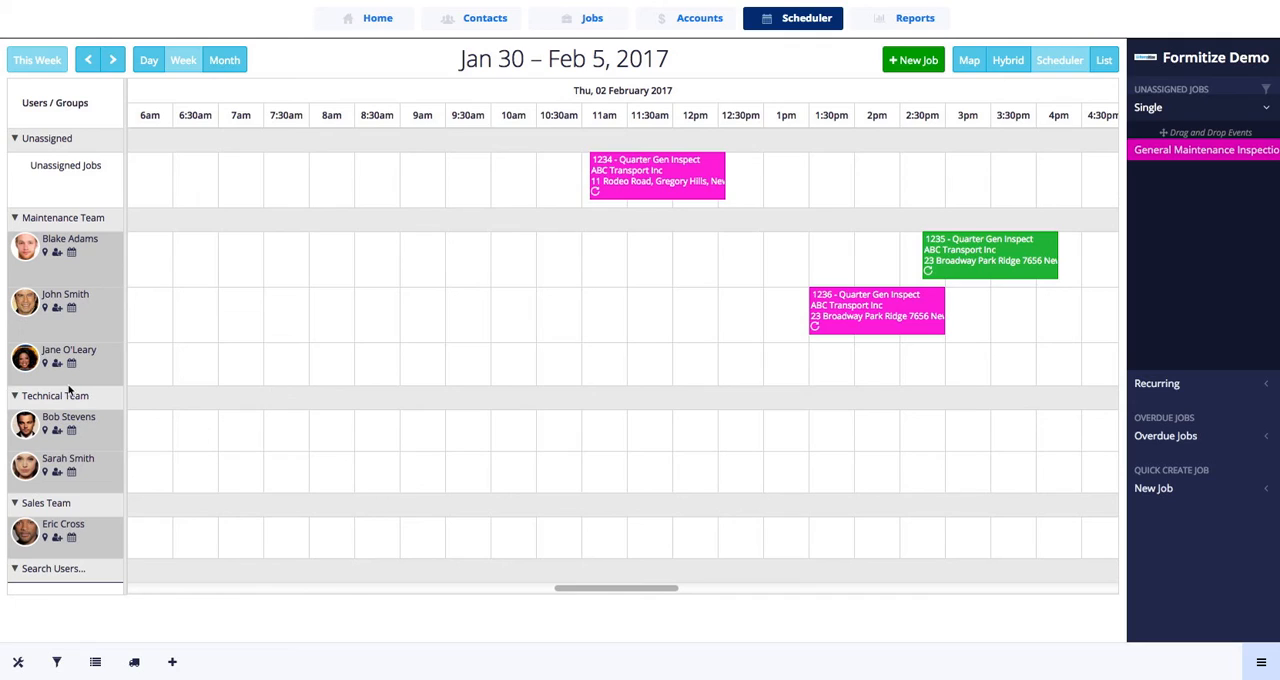
- Add the third Maintenance Team member to job 1236 and move the job to start at about 2:35 pm
left_click_drag(57, 365, 879, 310)
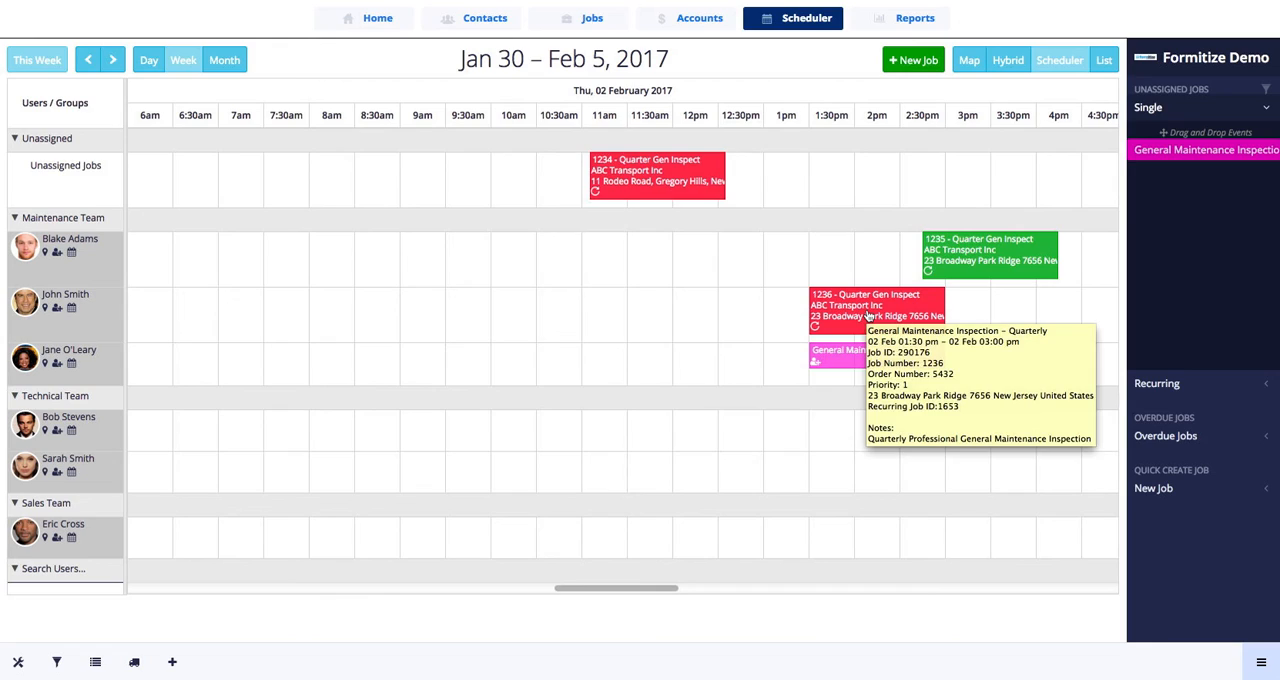
left_click_drag(872, 300, 968, 302)
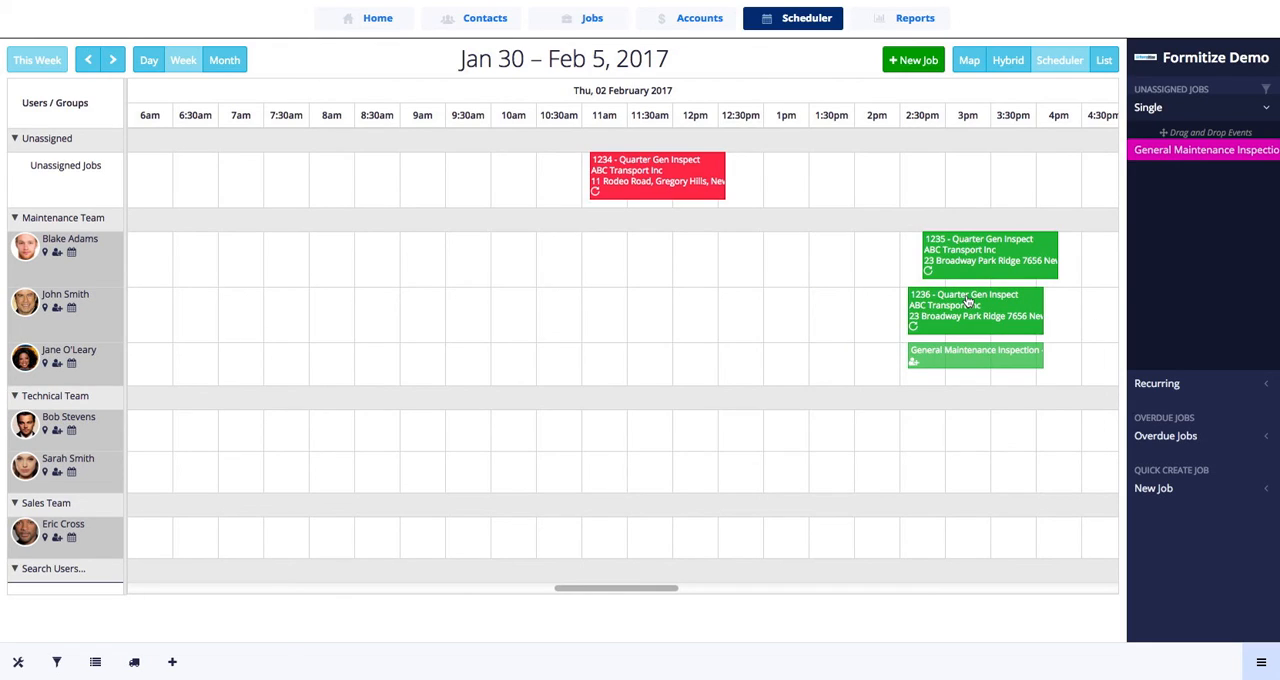
mouse_move(968, 305)
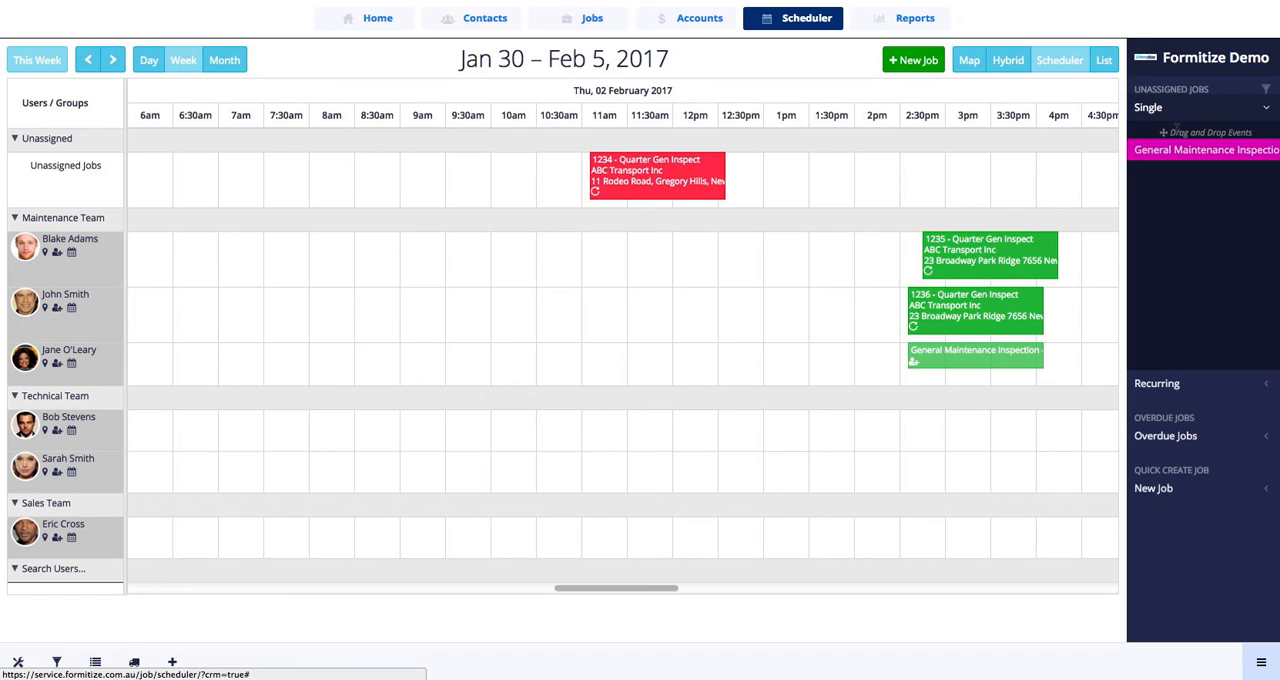
- Check the recurring and overdue job lists, and reassign unassigned job 1234 to the third Maintenance Team member at the same time slot
left_click(1196, 387)
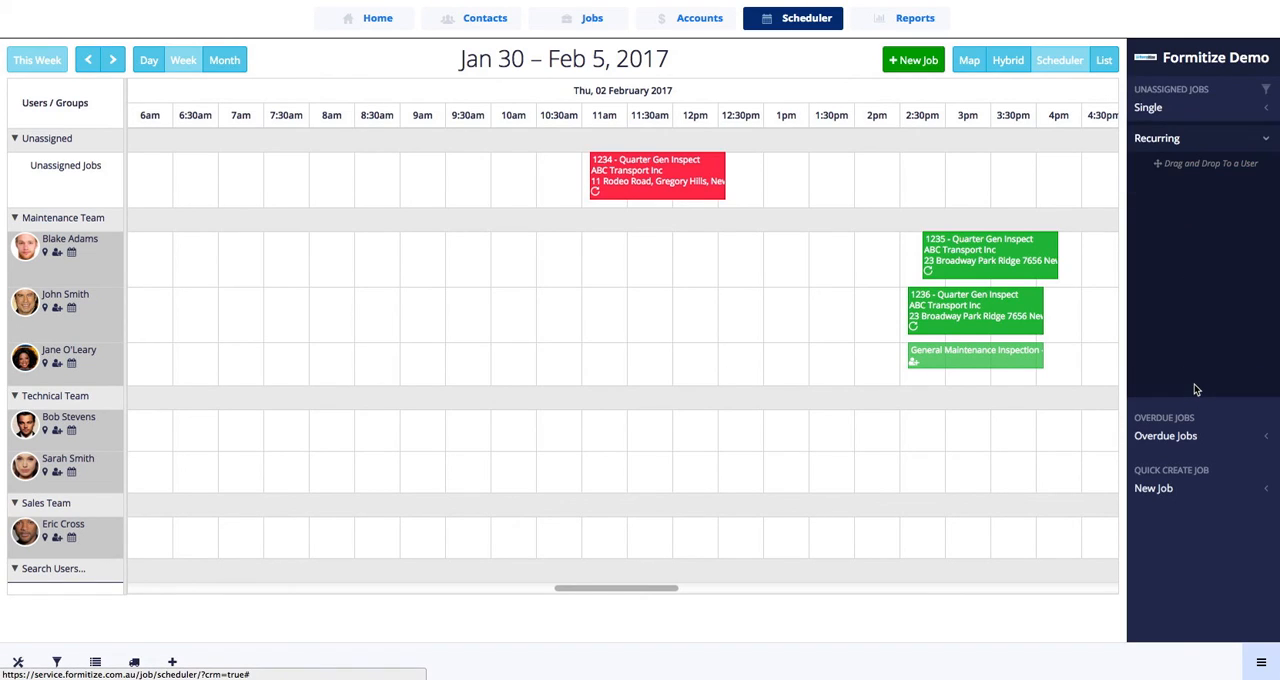
left_click(1174, 433)
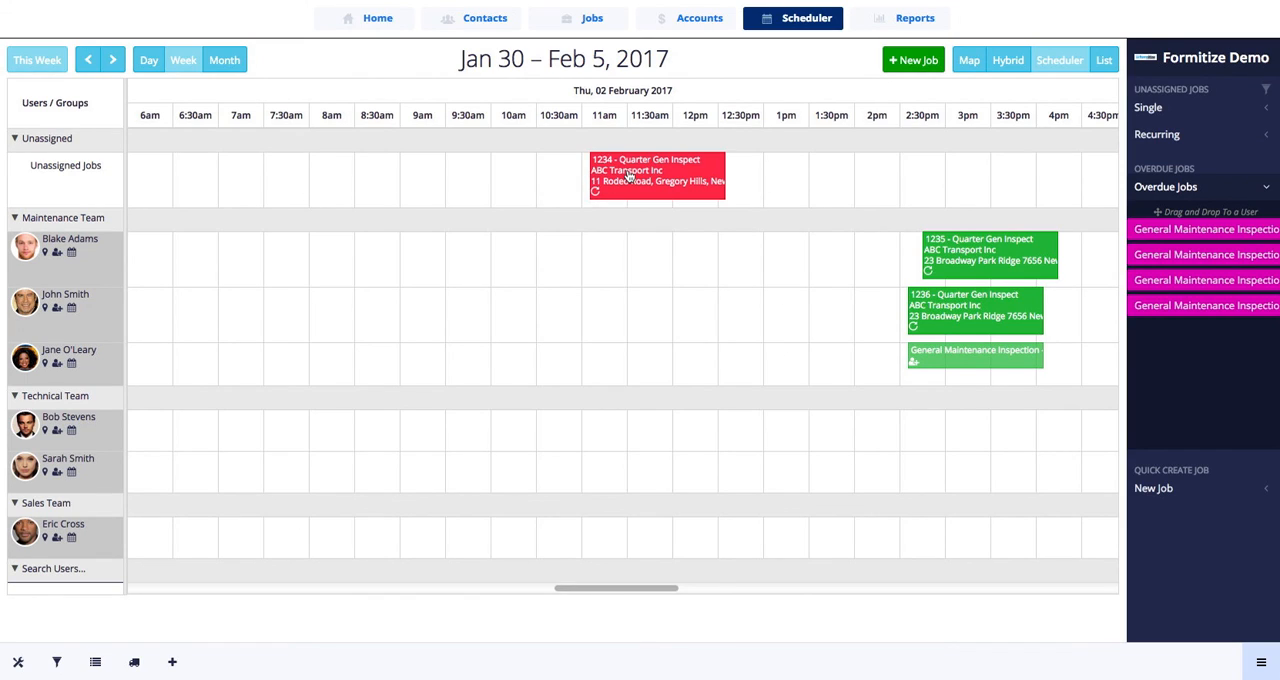
left_click_drag(628, 173, 630, 345)
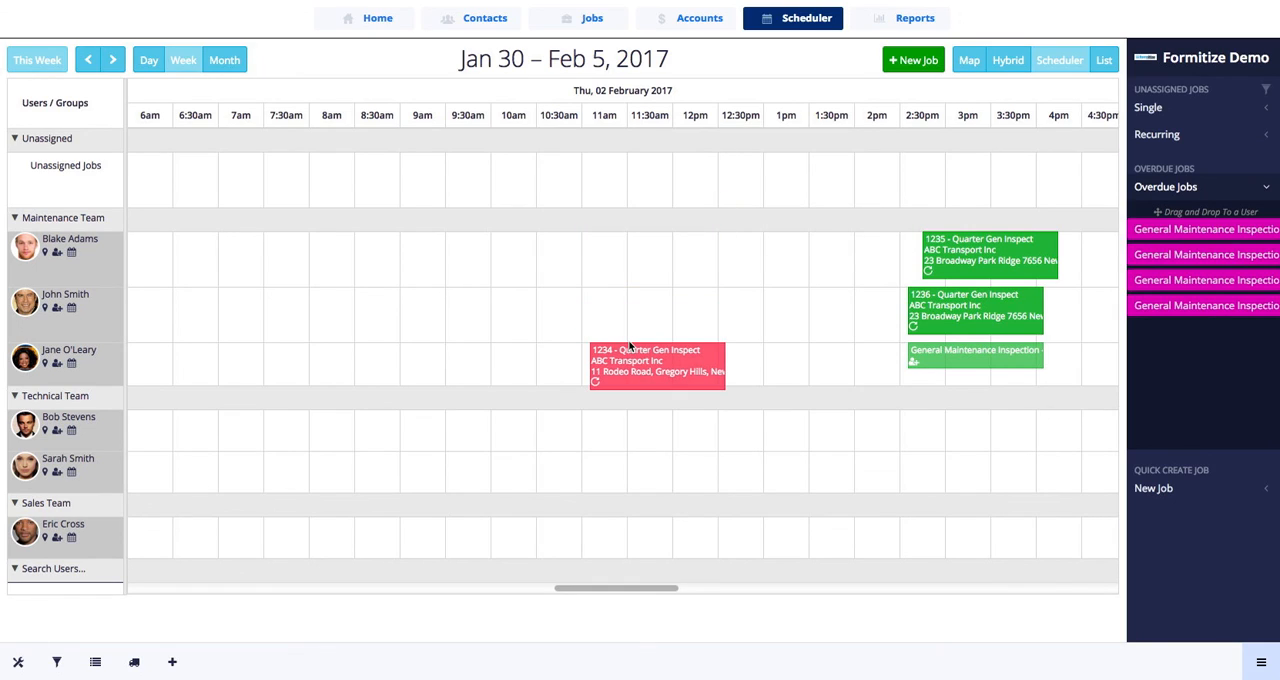